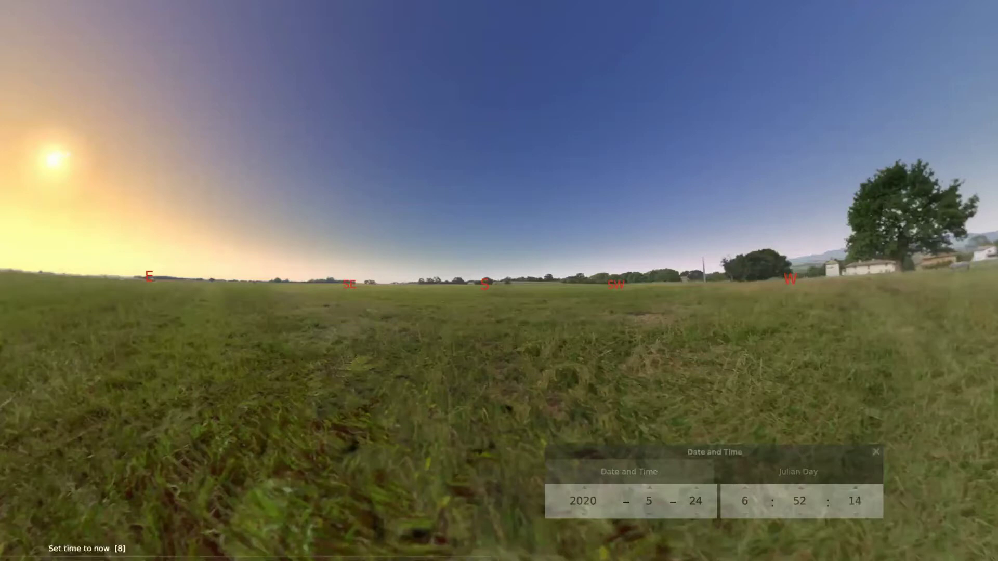
# Reset the clock to the present, 19 March 2020 at 15:52, with the afternoon Sun in the south-west.
pyautogui.press('8')
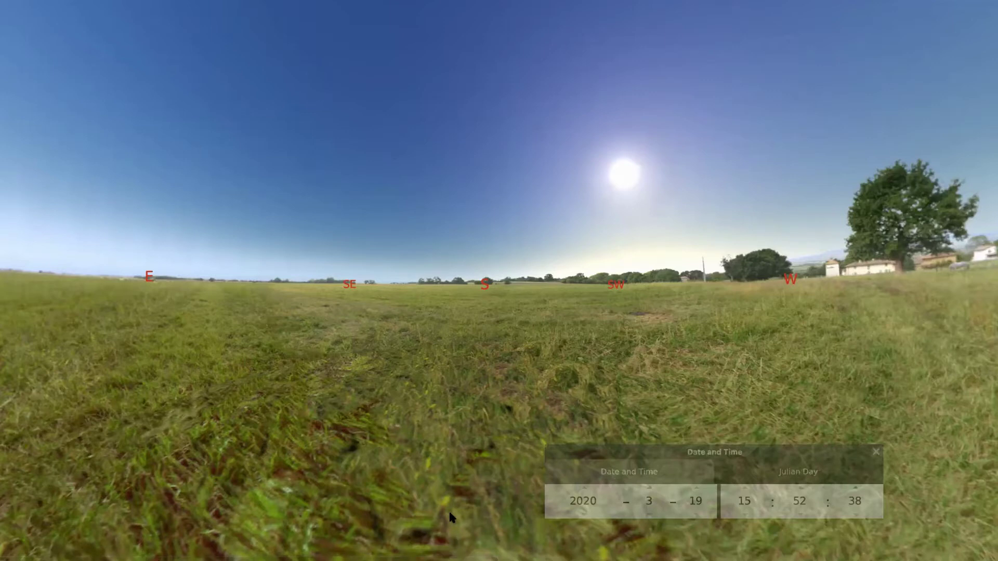
pyautogui.scroll(-2, 450, 517)
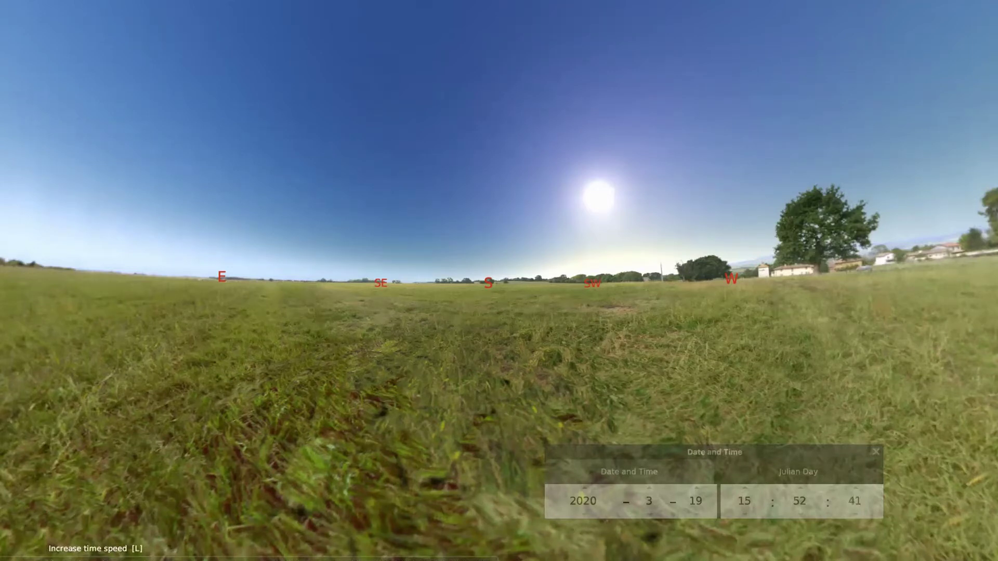
# Speed time up to run past sunset and through the night to sunrise on 20 March 2020.
pyautogui.press('l')
pyautogui.press('l')
pyautogui.press('l')
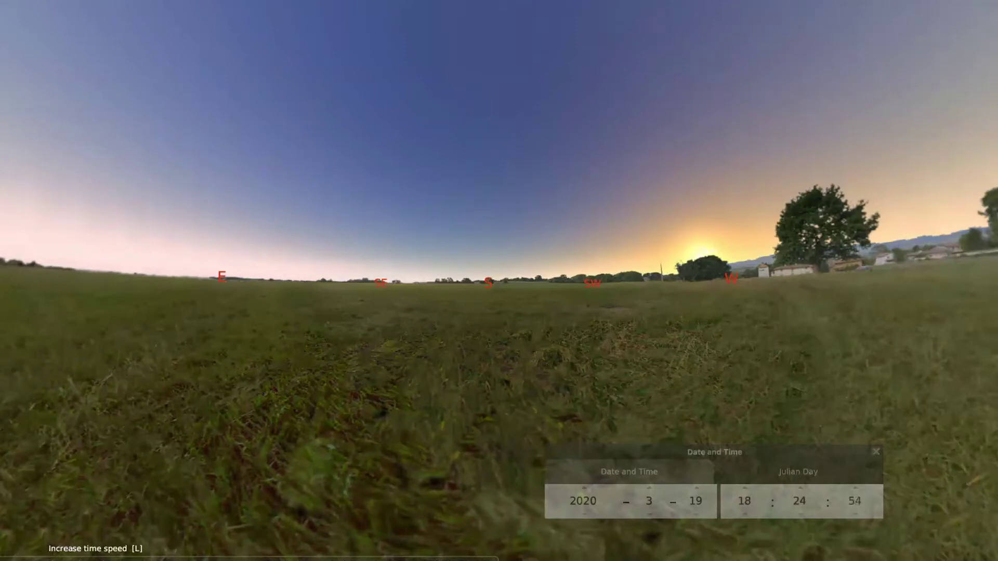
pyautogui.press('l')
pyautogui.press('l')
pyautogui.press('l')
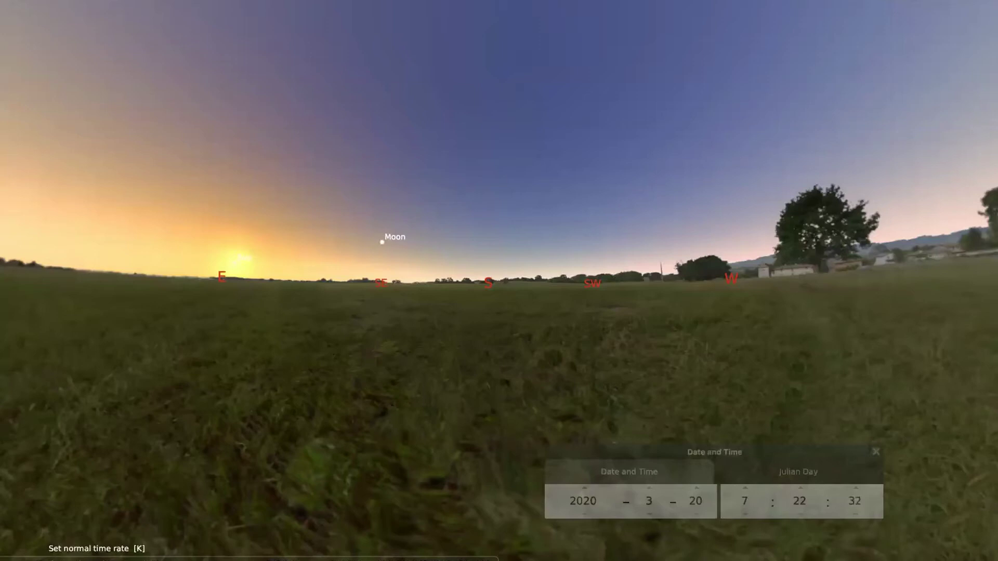
# Fast-forward through 20 March, slow to normal rate at sunset, then speed up into the night.
pyautogui.press('l')
pyautogui.press('l')
pyautogui.press('l')
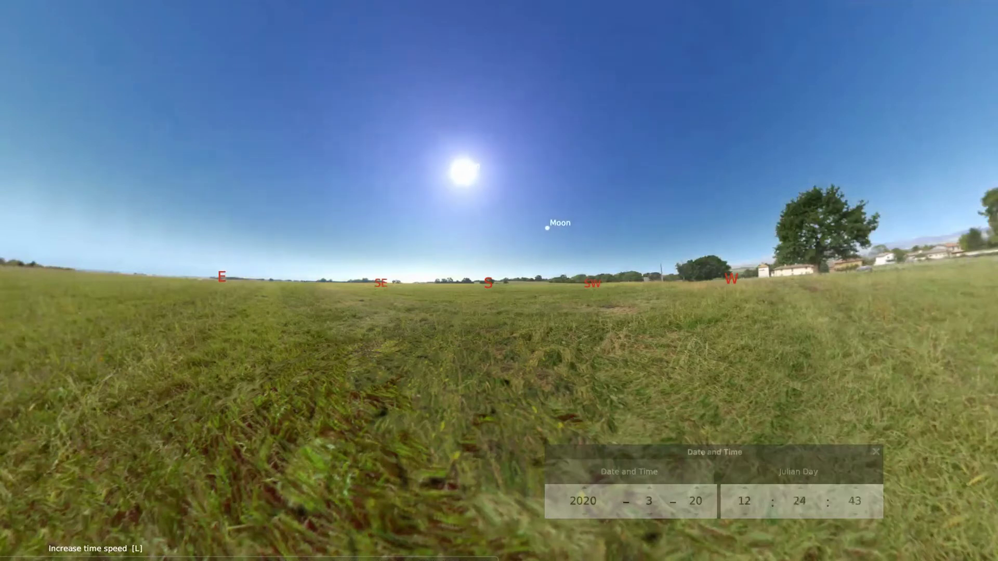
pyautogui.press('l')
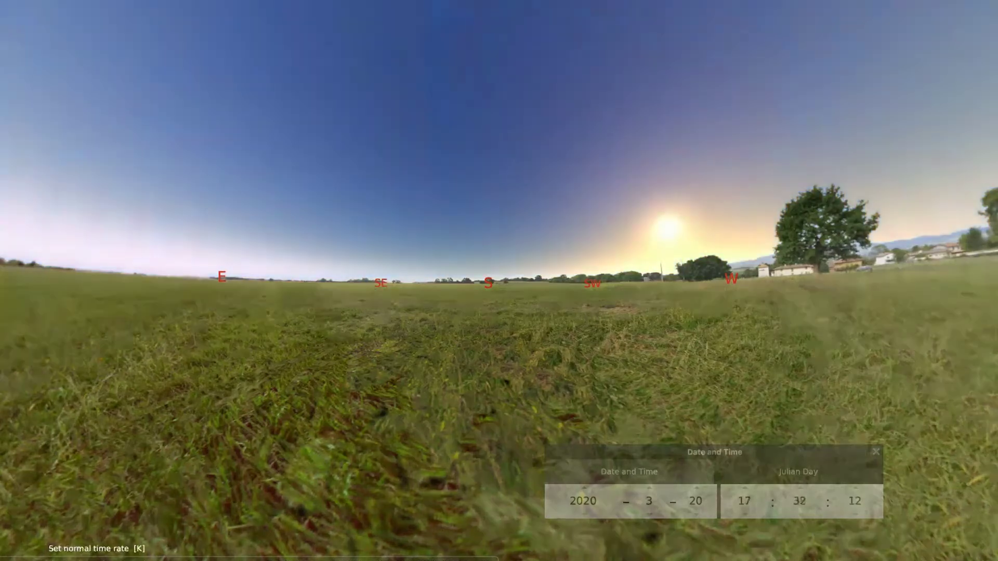
pyautogui.press('k')
pyautogui.press('l')
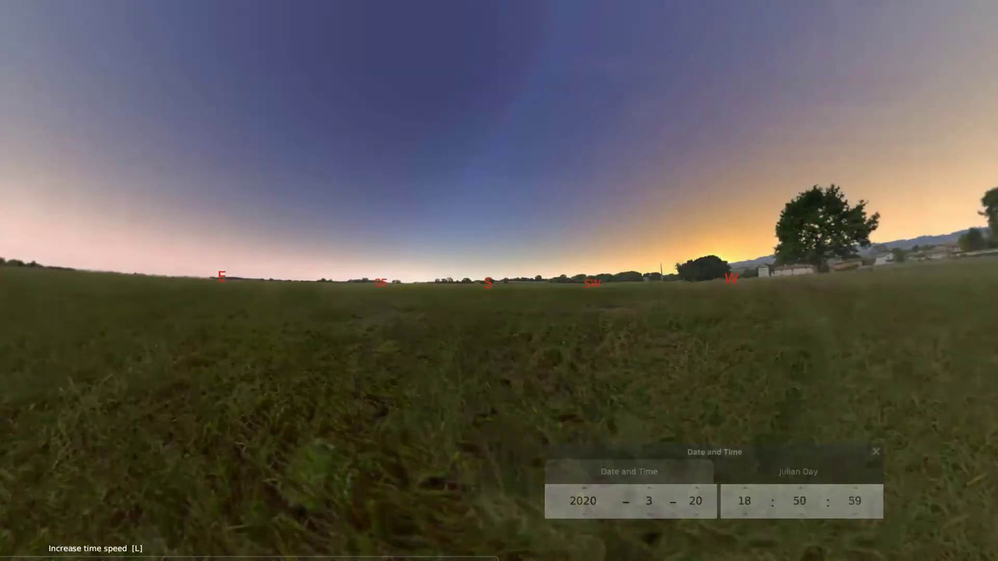
pyautogui.press('l')
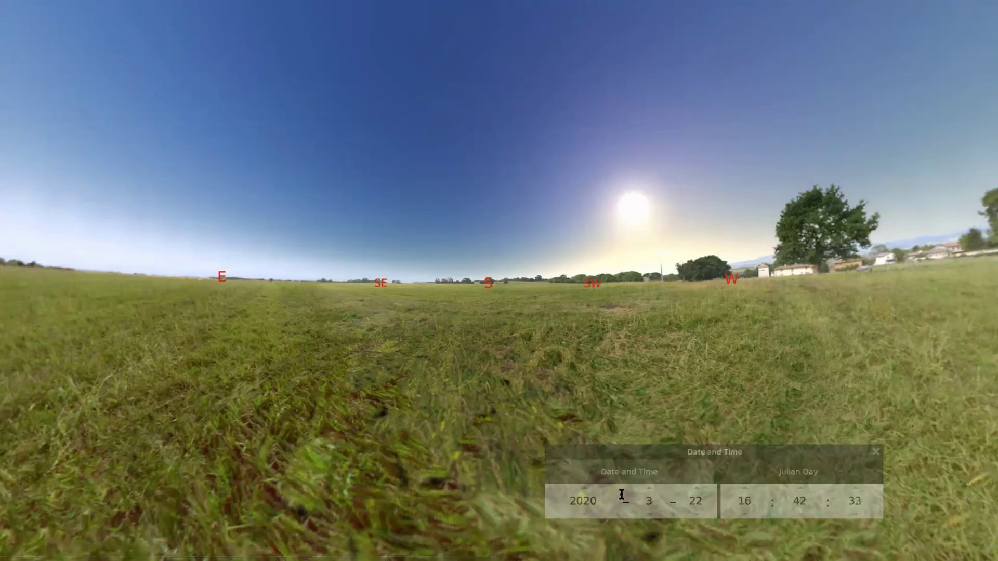
# Advance the date three months from March to June 2020.
pyautogui.click(649, 489)
pyautogui.click(650, 489)
pyautogui.click(650, 489)
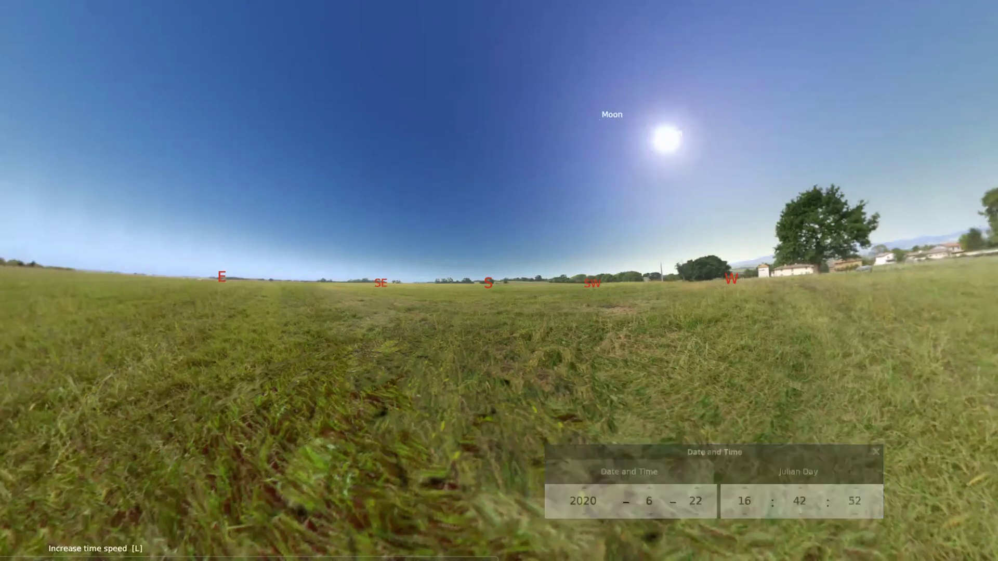
# Speed time through dusk to just after midnight on 23 June 2020.
pyautogui.press('l')
pyautogui.press('l')
pyautogui.press('l')
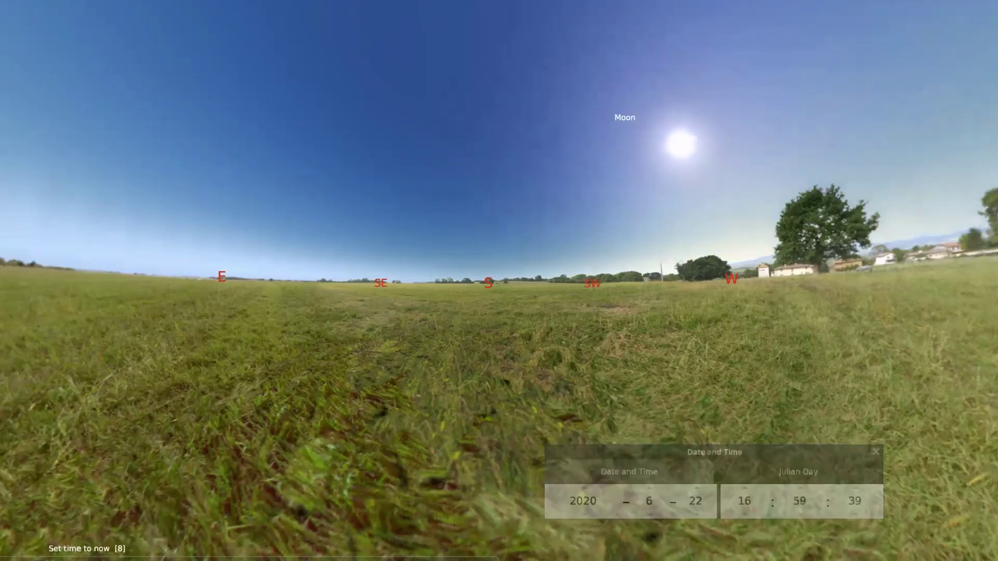
pyautogui.press('l')
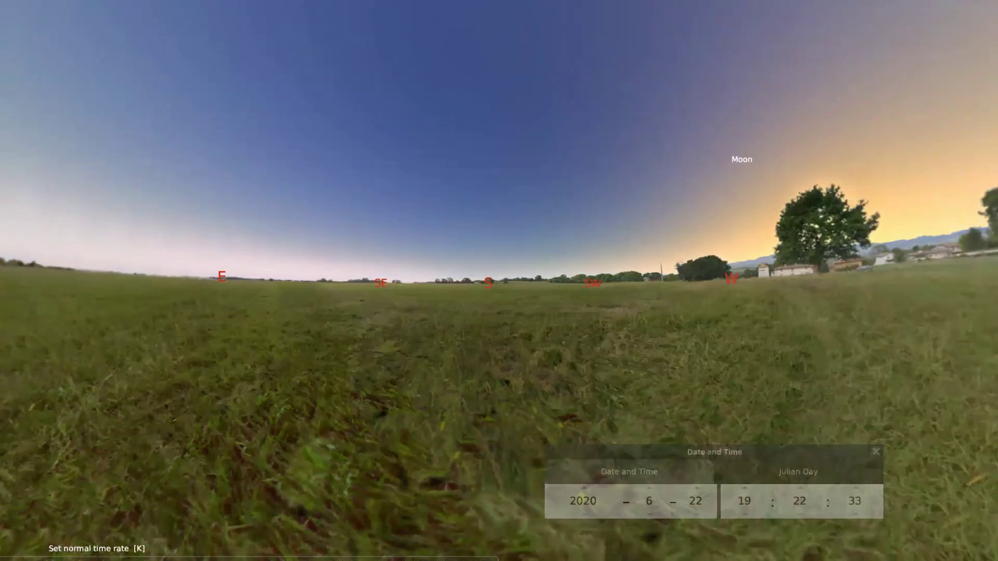
pyautogui.press('l')
pyautogui.press('l')
pyautogui.press('l')
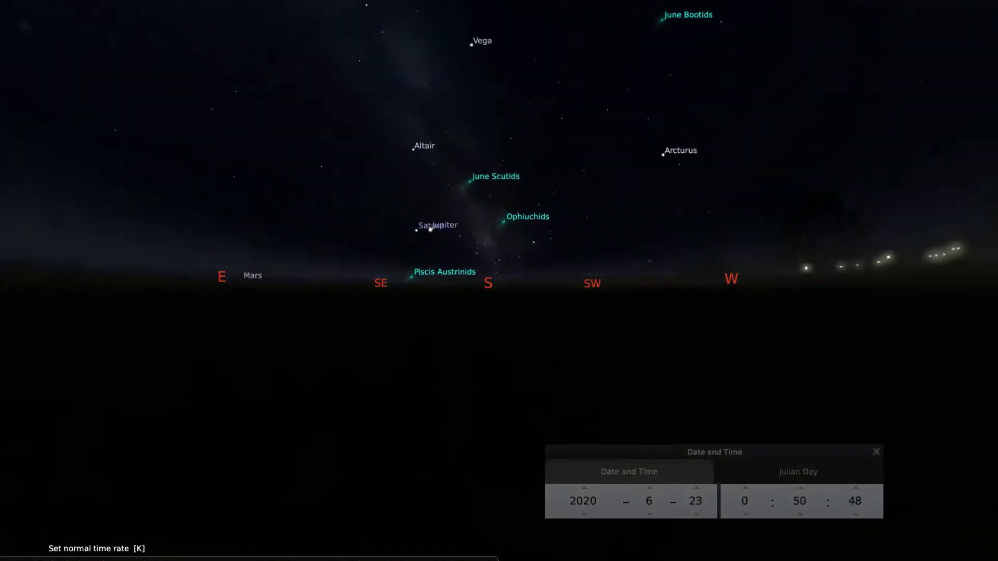
# Alternate fast and normal time rates, stopping at normal speed at 5:09 on 26 June 2020.
pyautogui.press('k')
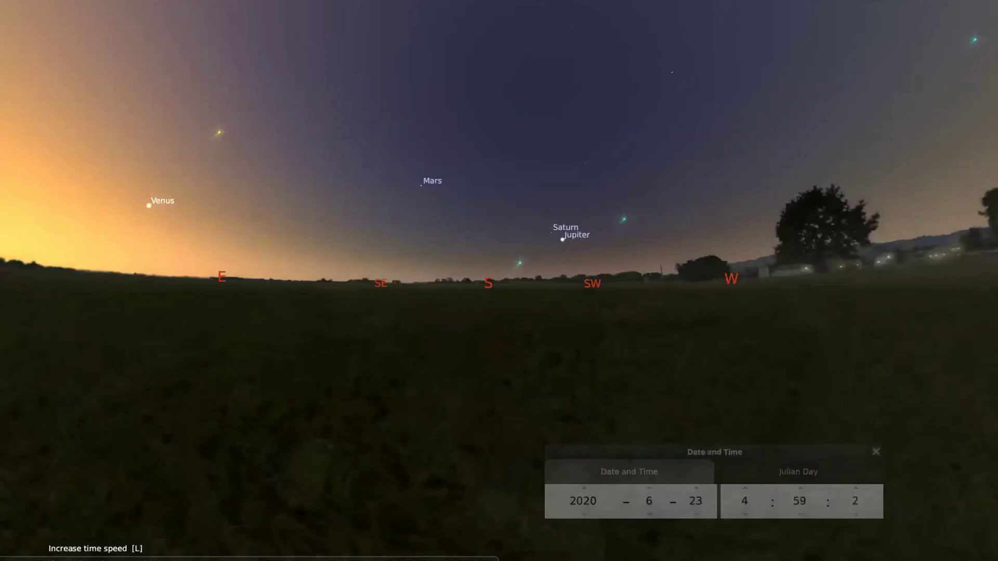
pyautogui.press('l')
pyautogui.press('l')
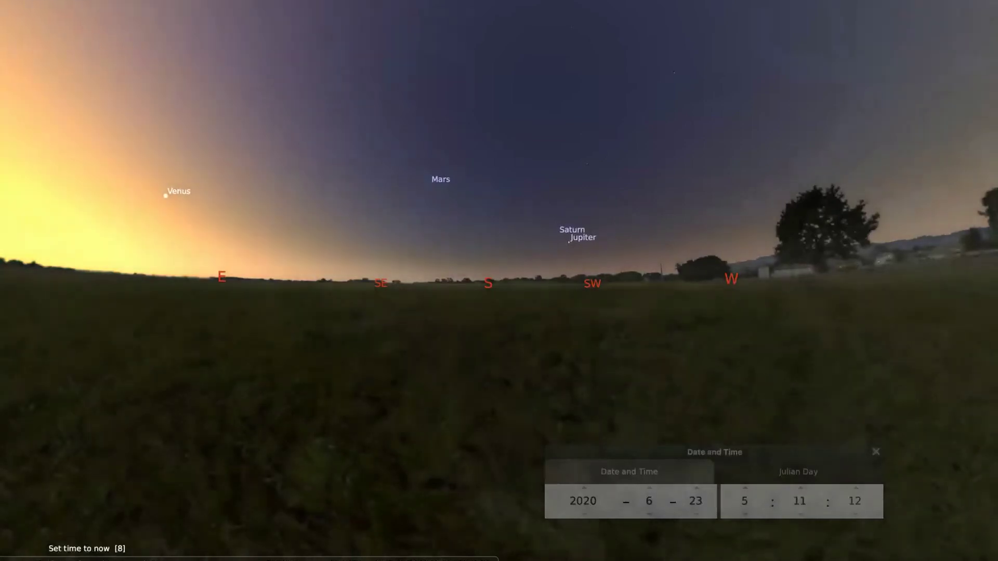
pyautogui.press('k')
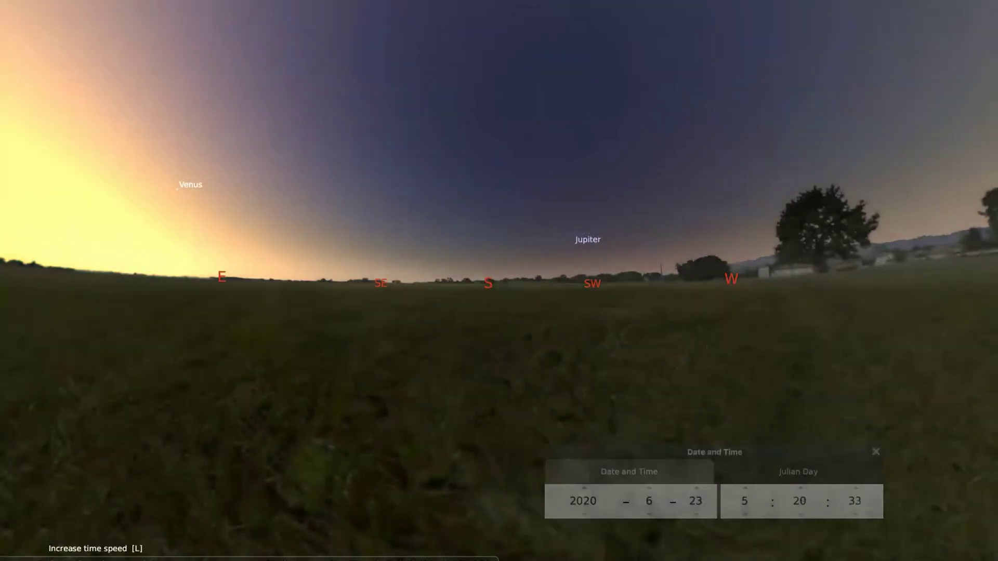
pyautogui.press('l')
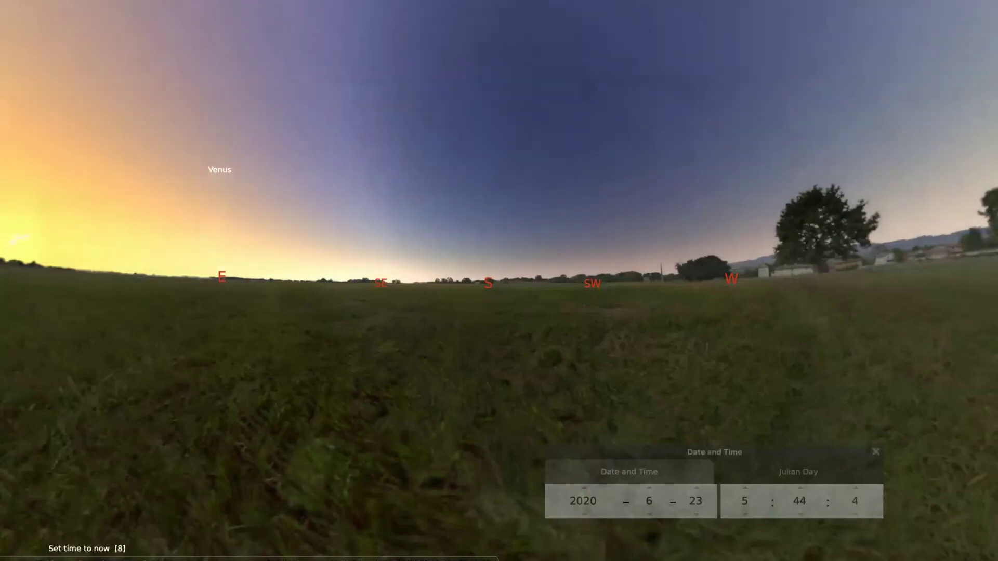
pyautogui.press('k')
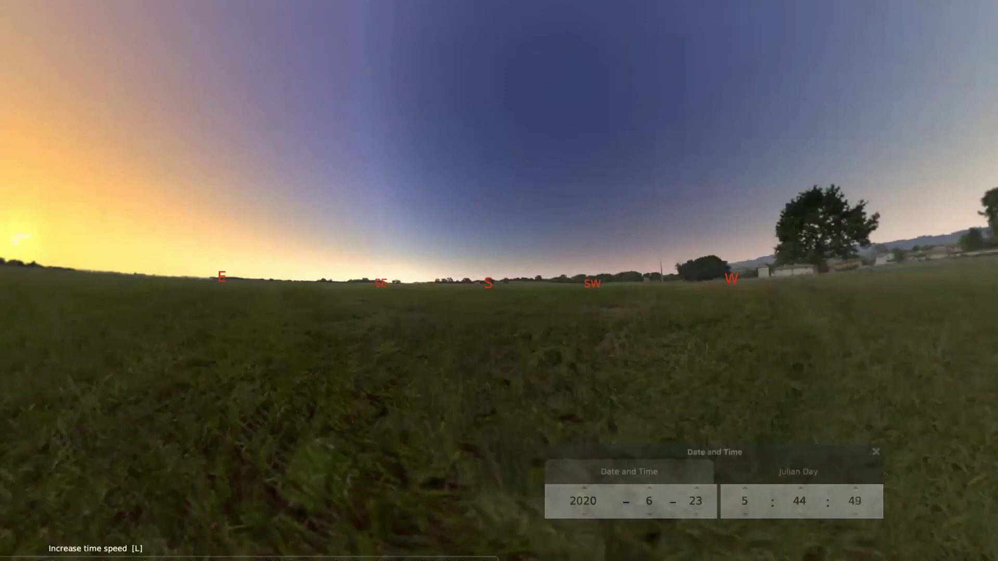
pyautogui.press('l')
pyautogui.press('l')
pyautogui.press('l')
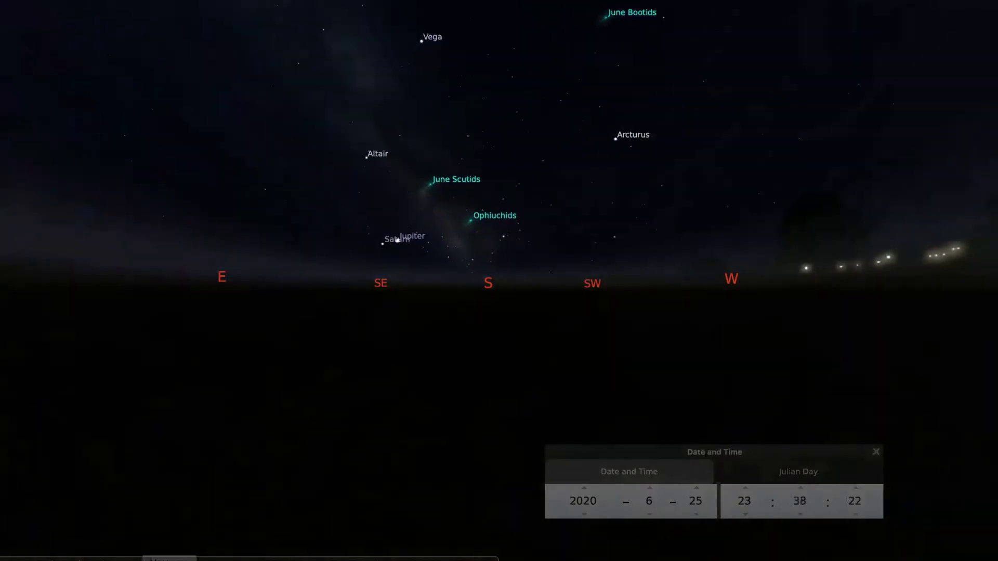
pyautogui.press('k')
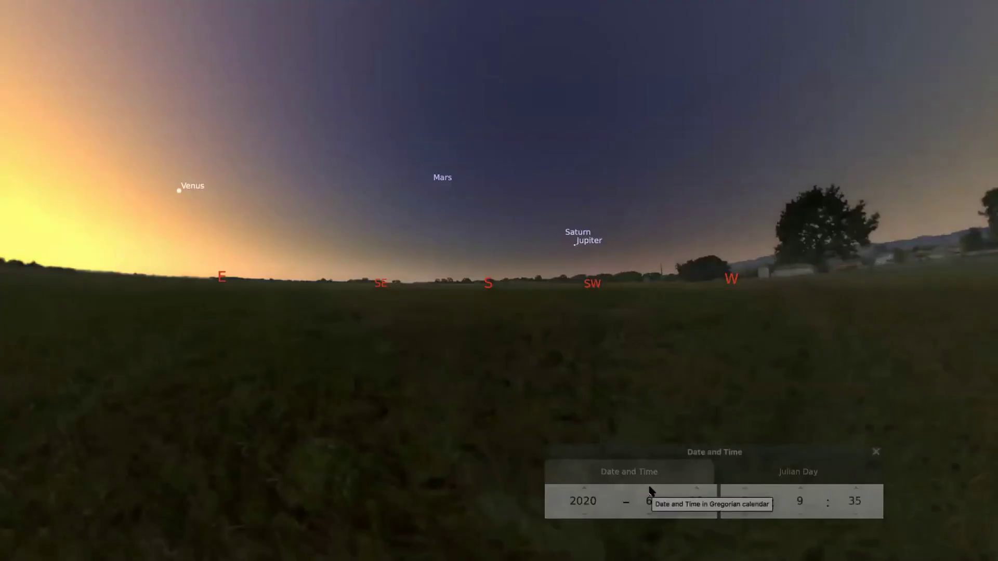
# Step the month forward from June 2020 through December to March 2021.
pyautogui.click(649, 489)
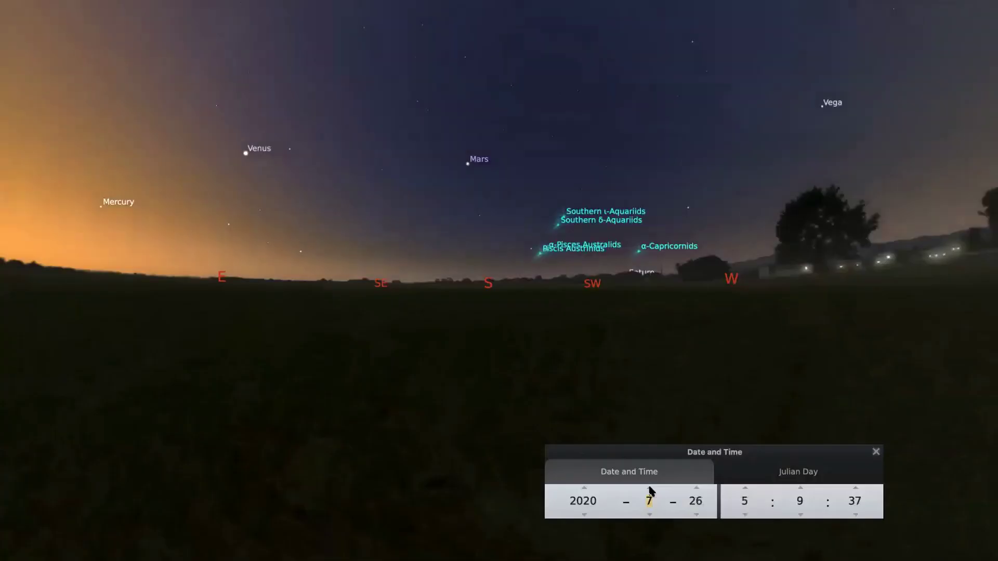
pyautogui.click(650, 489)
pyautogui.click(649, 489)
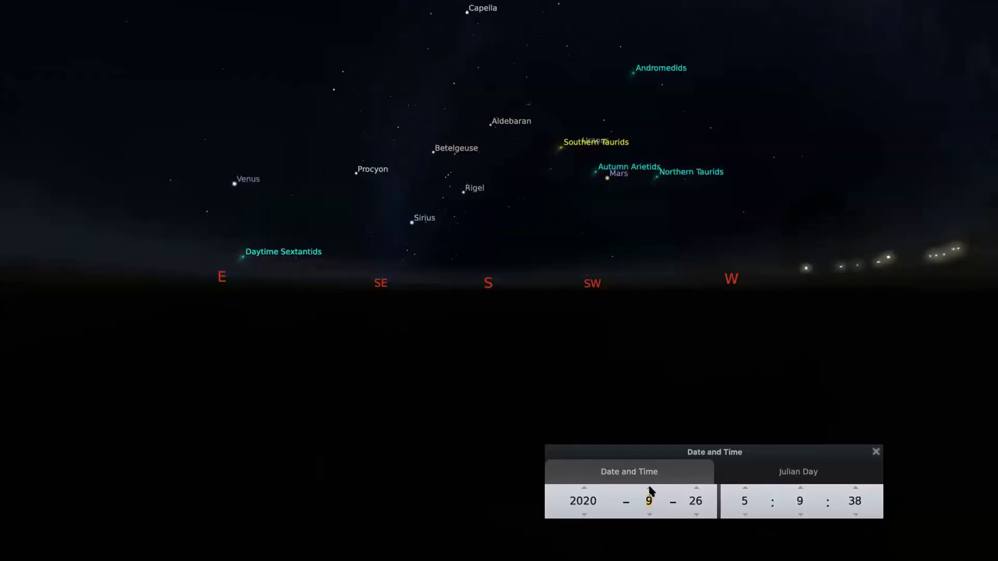
pyautogui.click(649, 489)
pyautogui.click(650, 488)
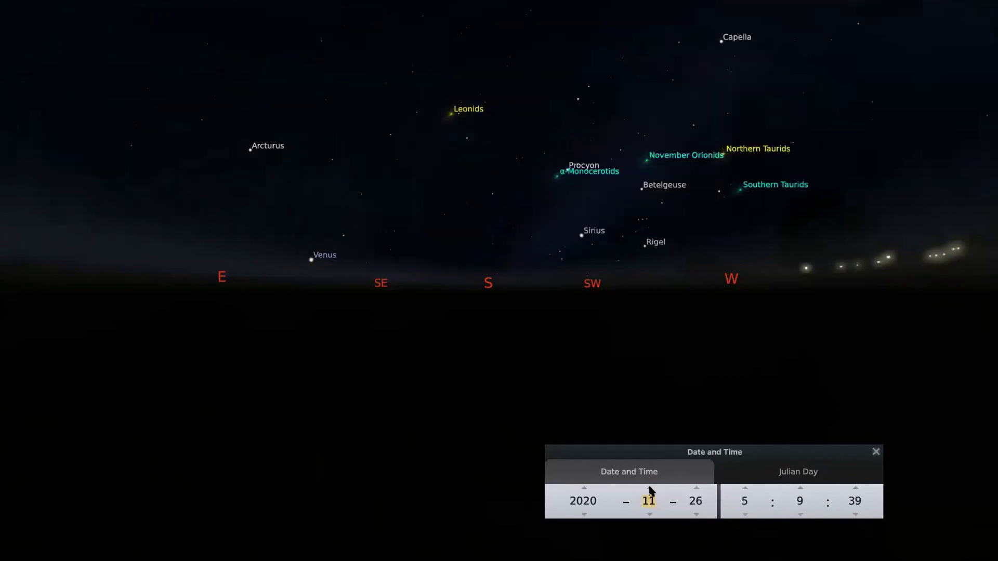
pyautogui.click(649, 489)
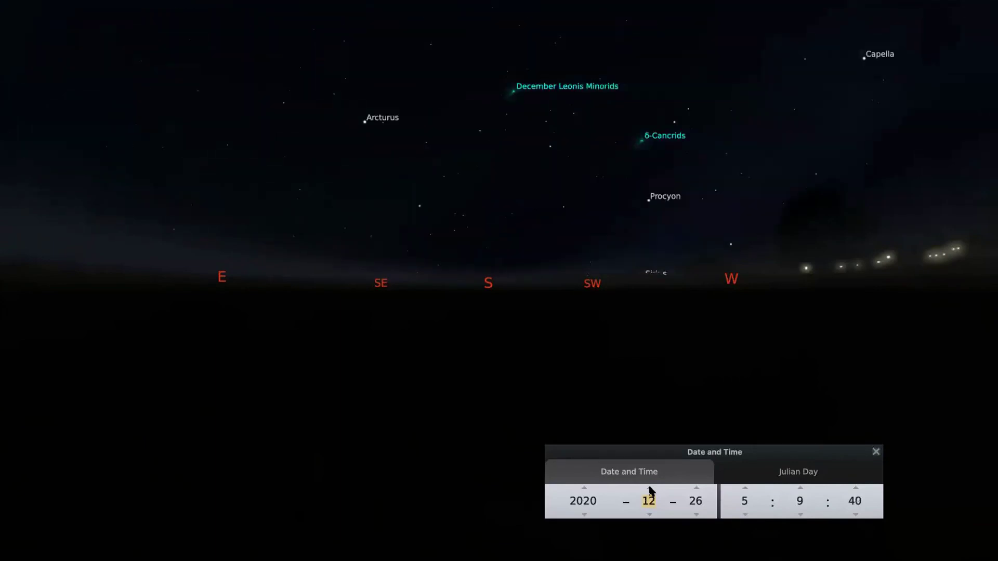
pyautogui.click(650, 489)
pyautogui.click(649, 489)
pyautogui.click(649, 489)
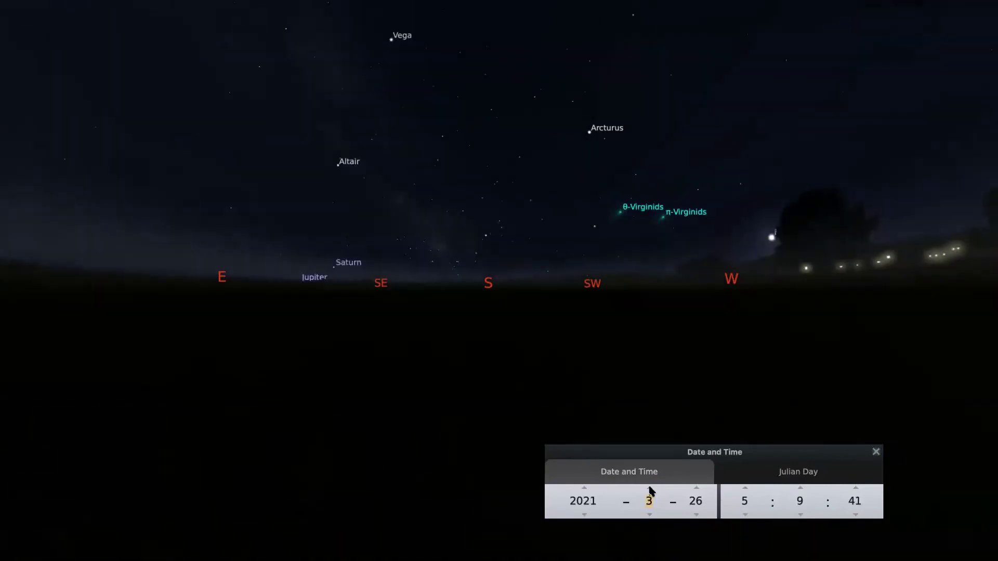